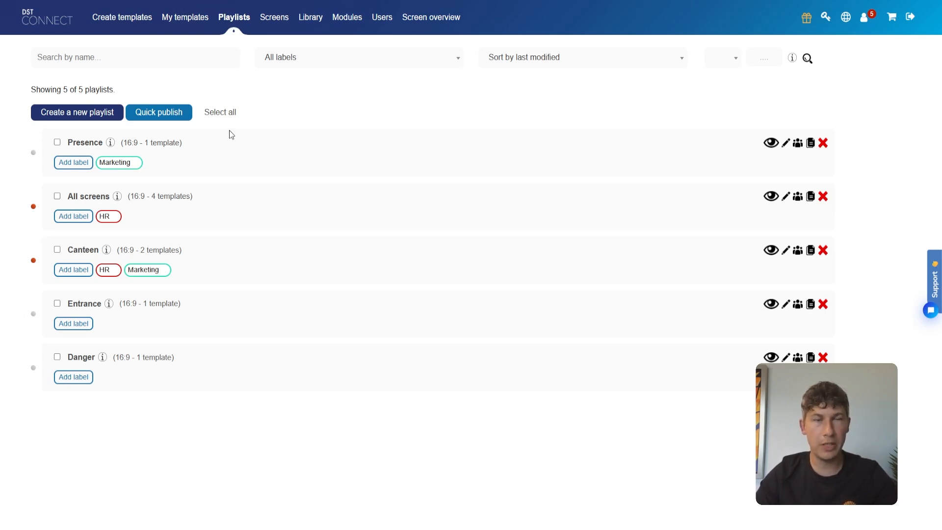
Check which labels the playlist overview can be filtered by.
left_click(319, 65)
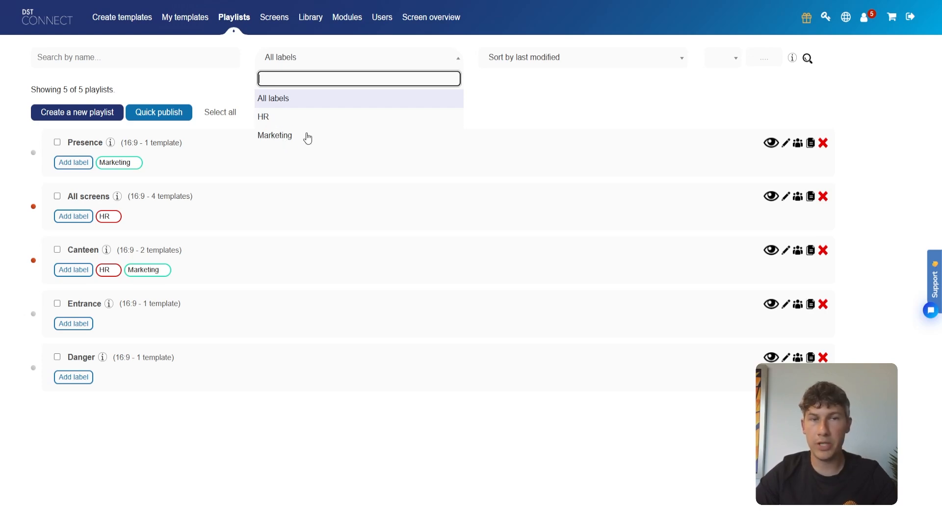
left_click(238, 85)
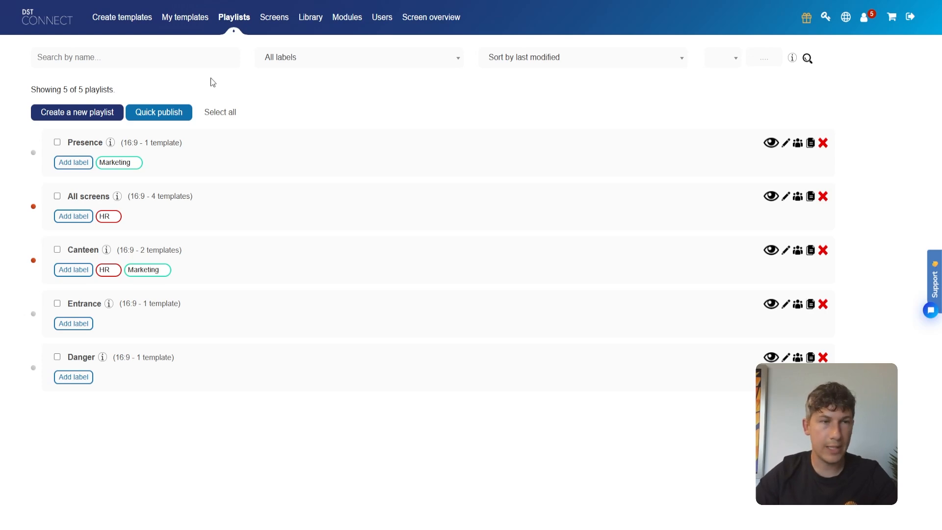
Add the HR label to the Presence playlist and remove it from that playlist again.
left_click(82, 168)
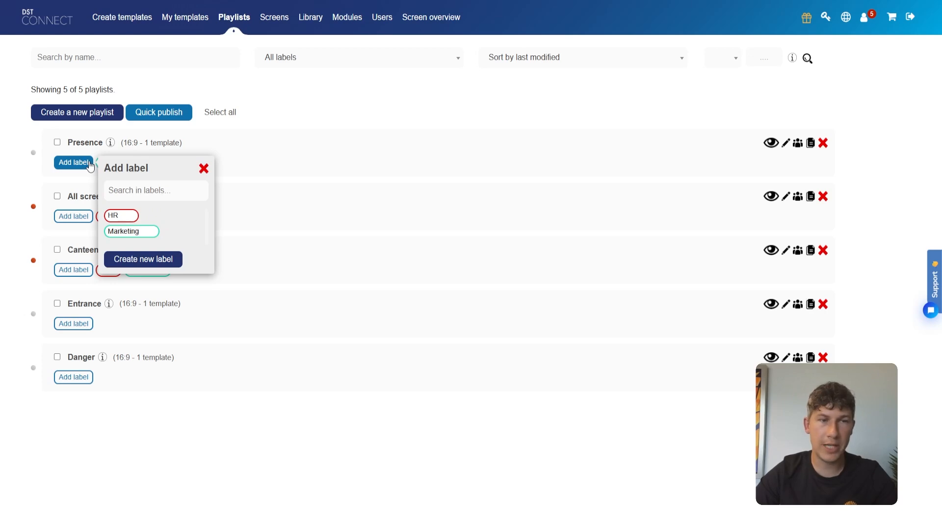
mouse_move(117, 218)
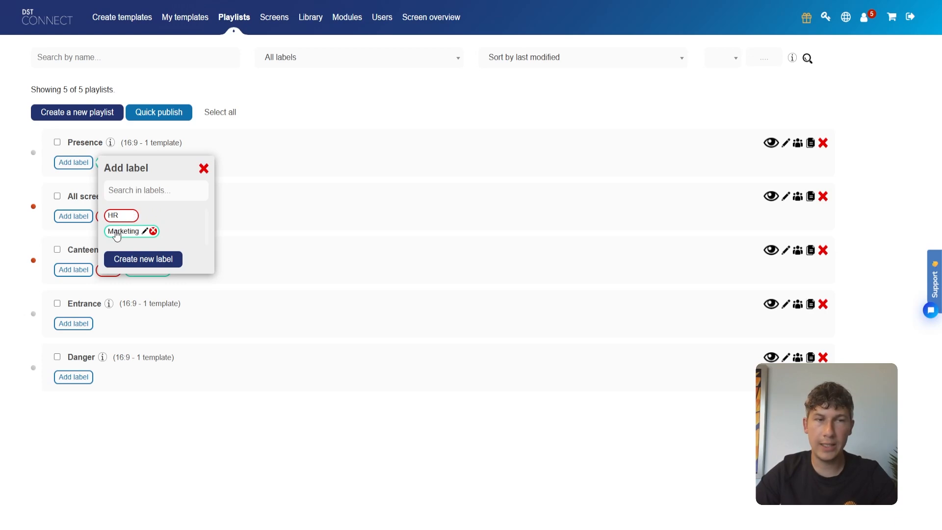
left_click(113, 219)
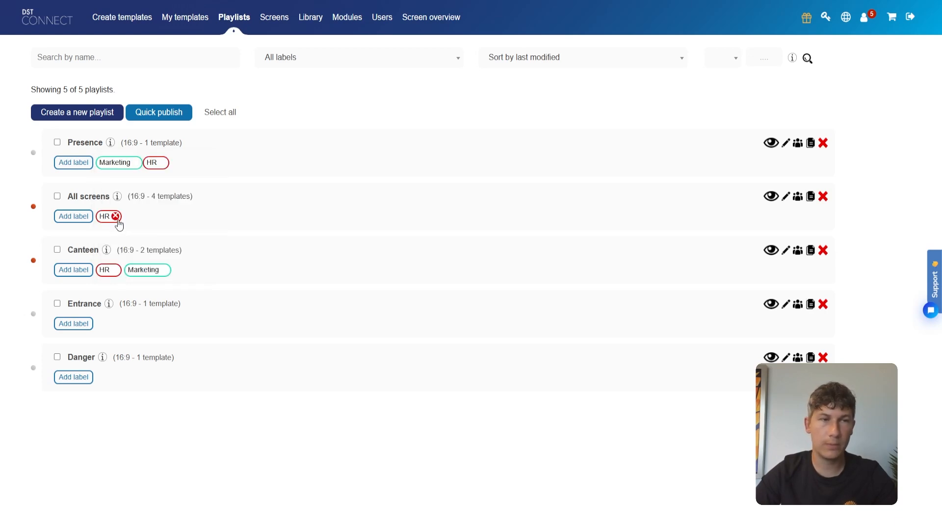
left_click(163, 164)
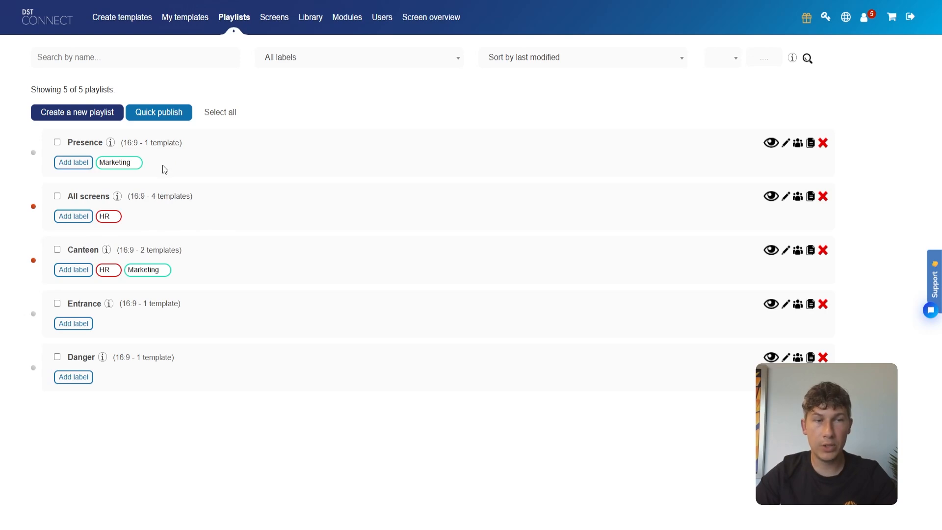
Create an orange label named Reception with the subuser permission "Current subusers cannot view objects with this label".
left_click(64, 165)
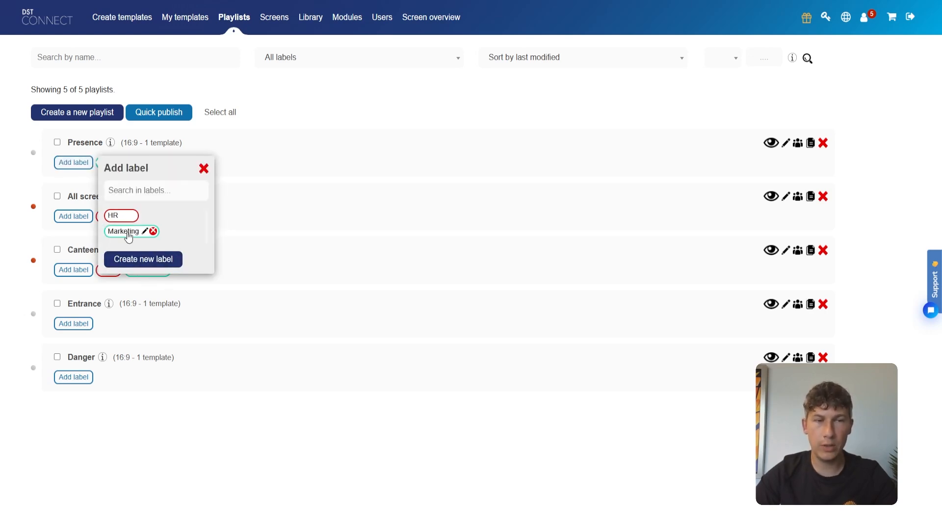
left_click(160, 263)
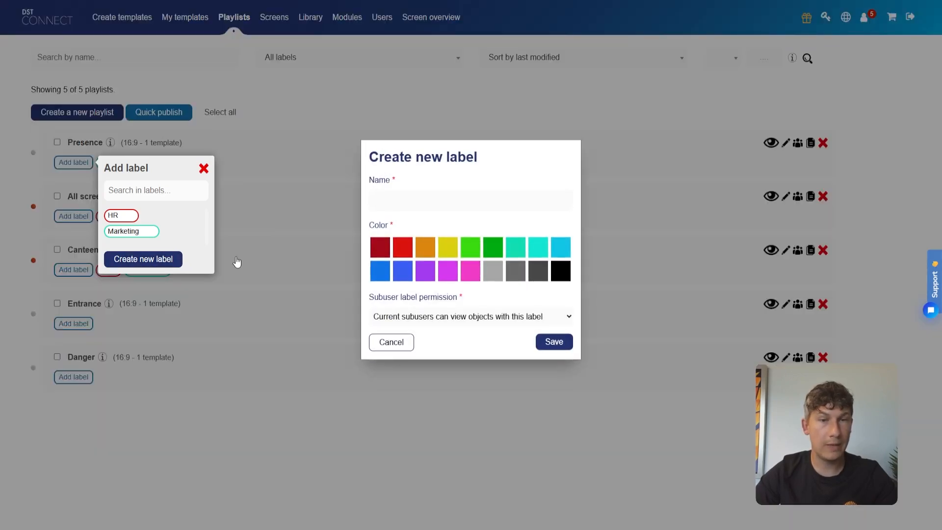
left_click(425, 200)
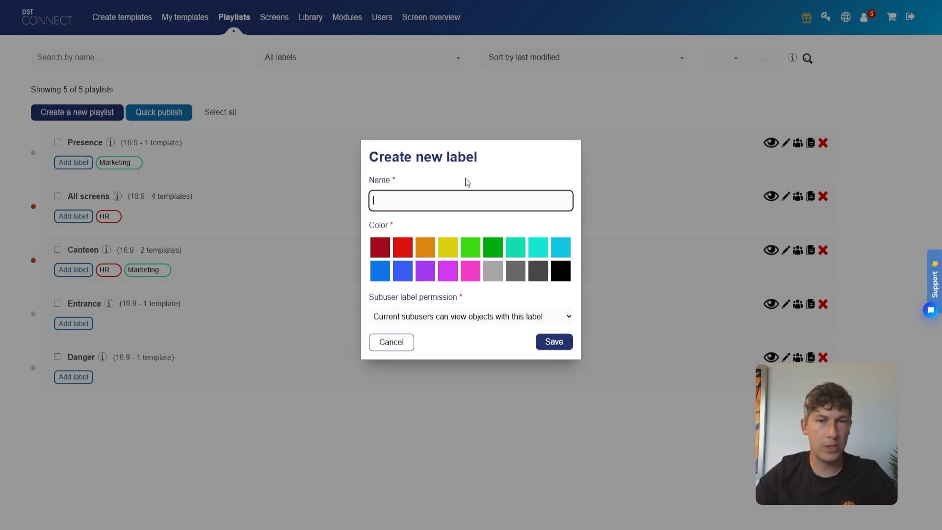
left_click(470, 273)
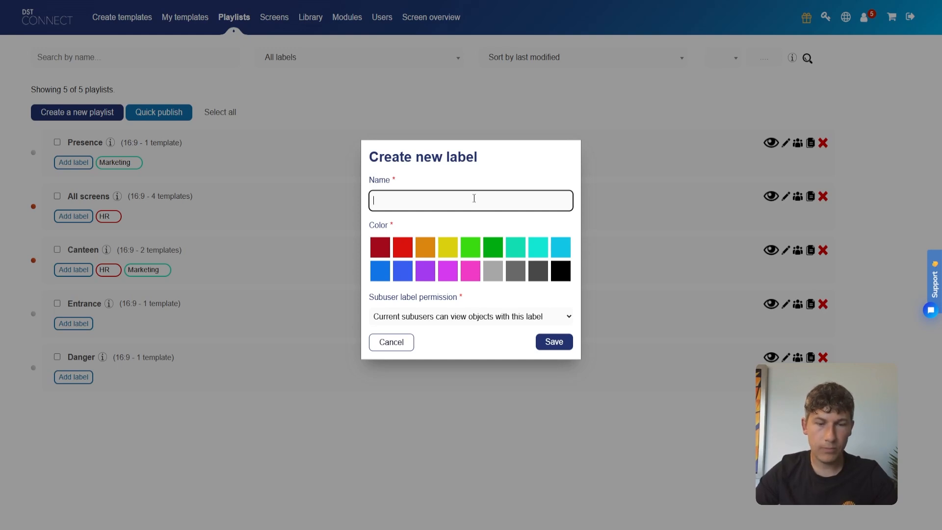
type("Recept")
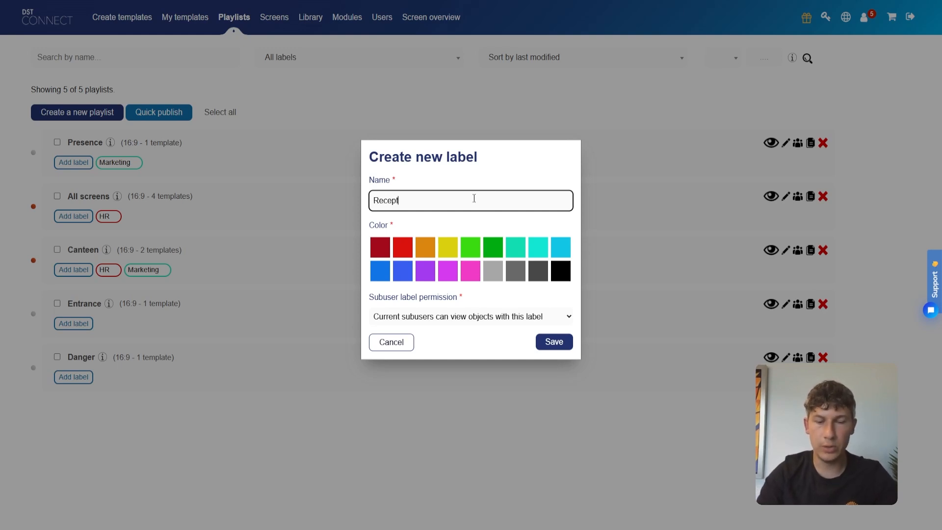
type("ion")
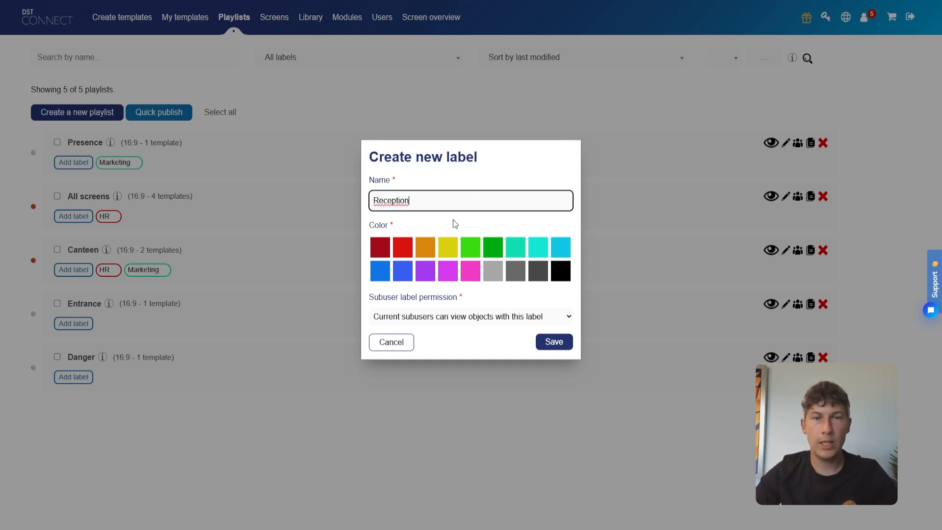
left_click(431, 250)
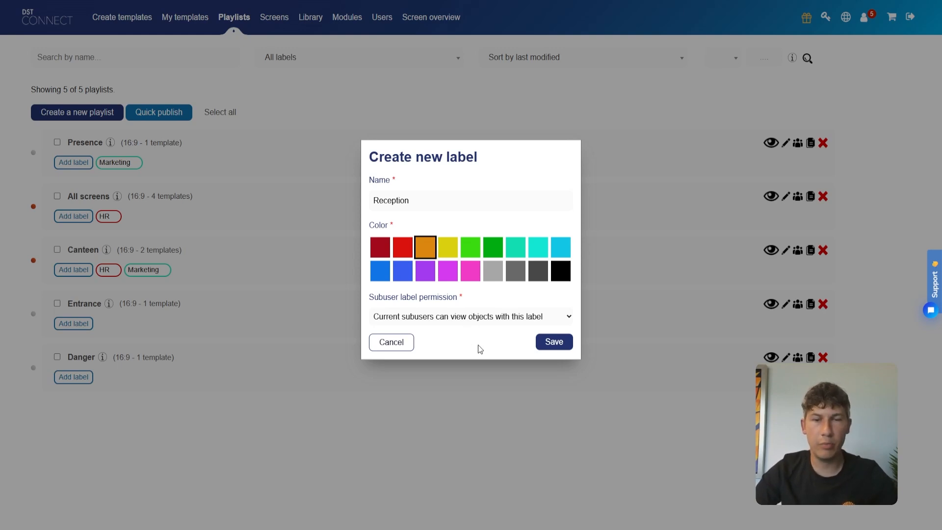
left_click(458, 350)
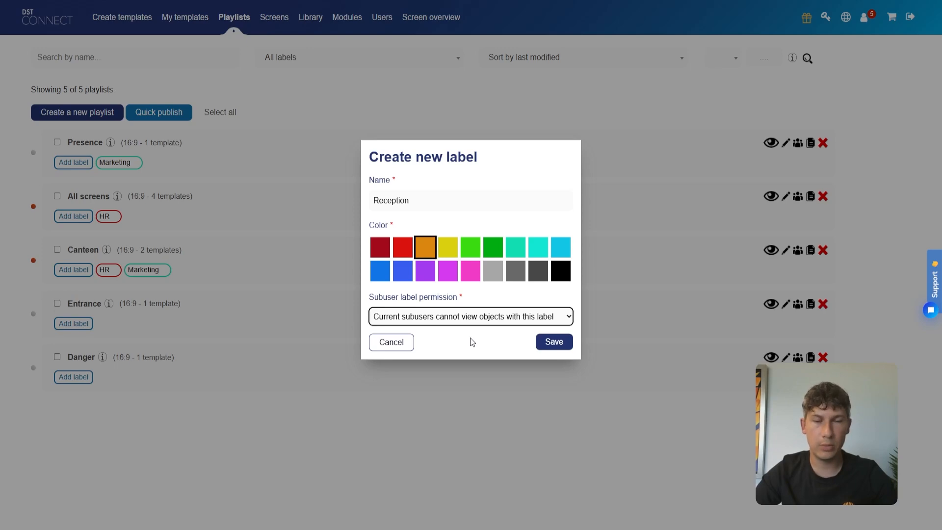
left_click(553, 343)
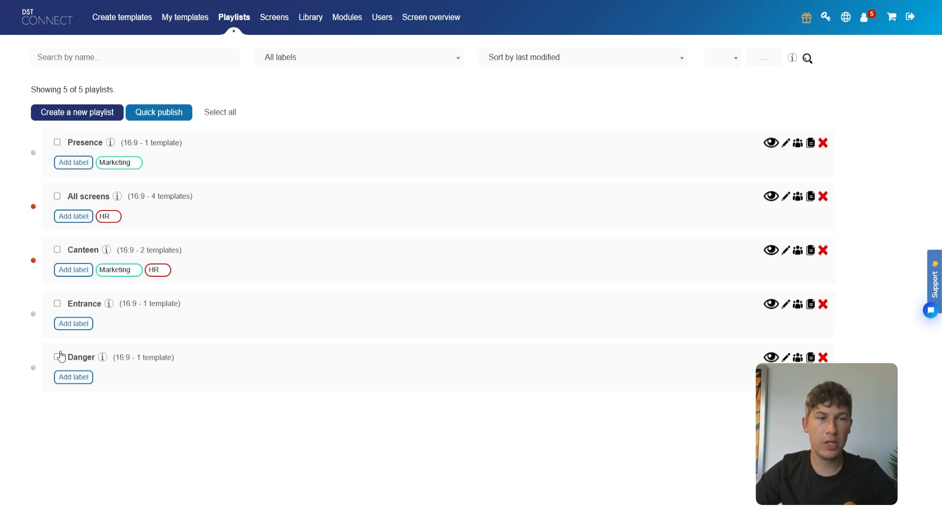
Add the Reception label to the Entrance playlist and check the labels offered by the playlist filter.
left_click(73, 324)
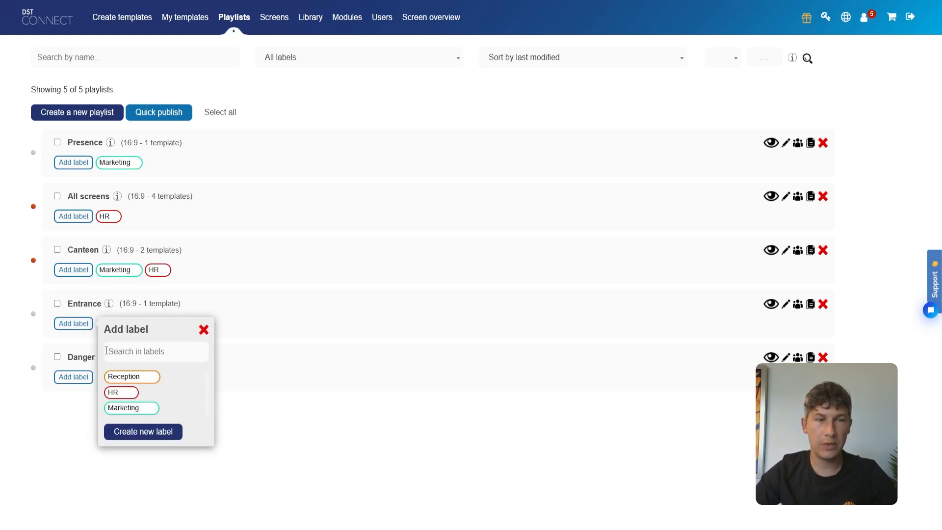
mouse_move(128, 382)
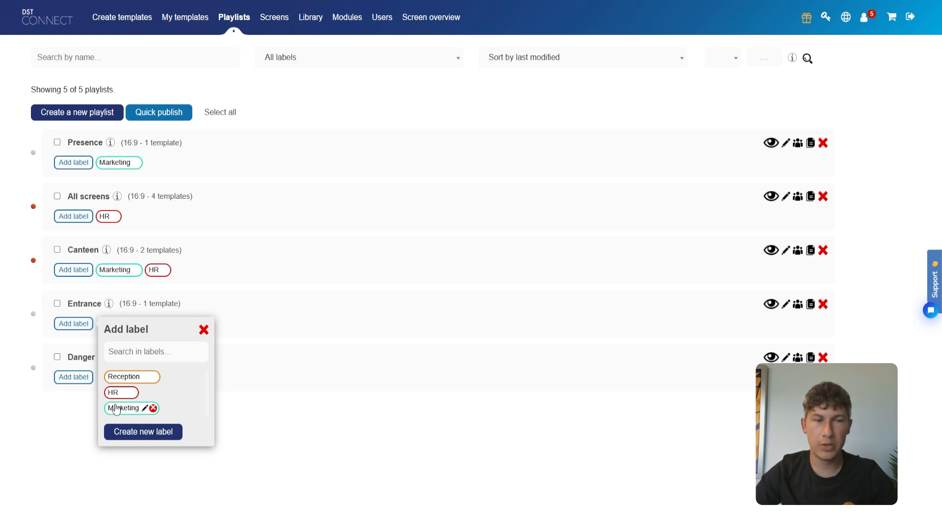
left_click(122, 376)
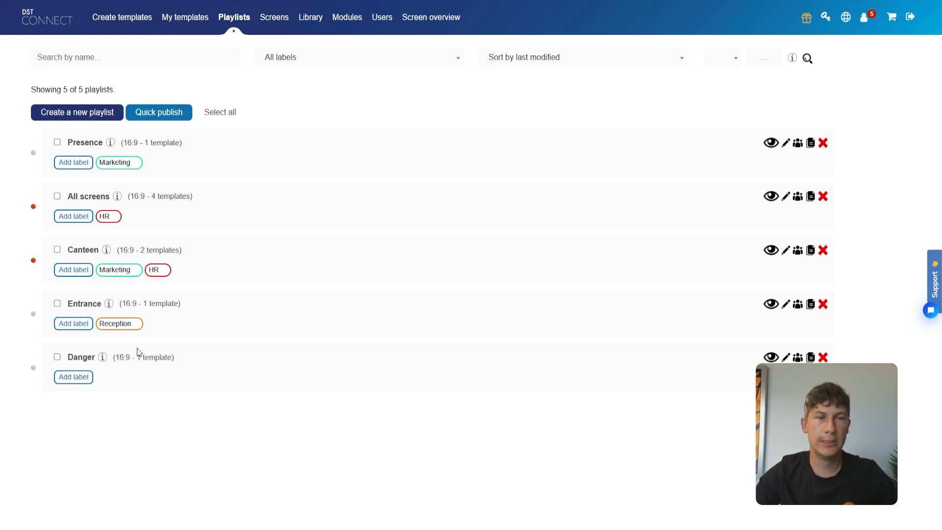
mouse_move(135, 335)
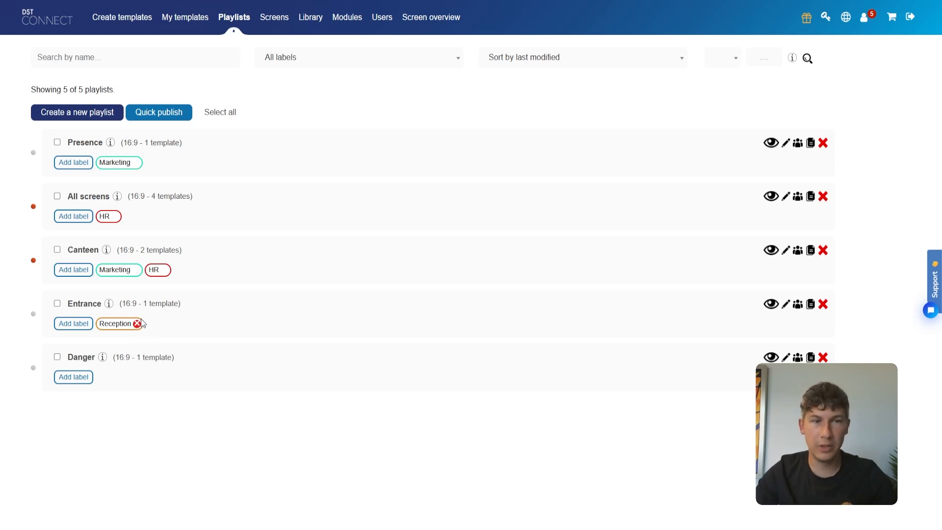
left_click(327, 66)
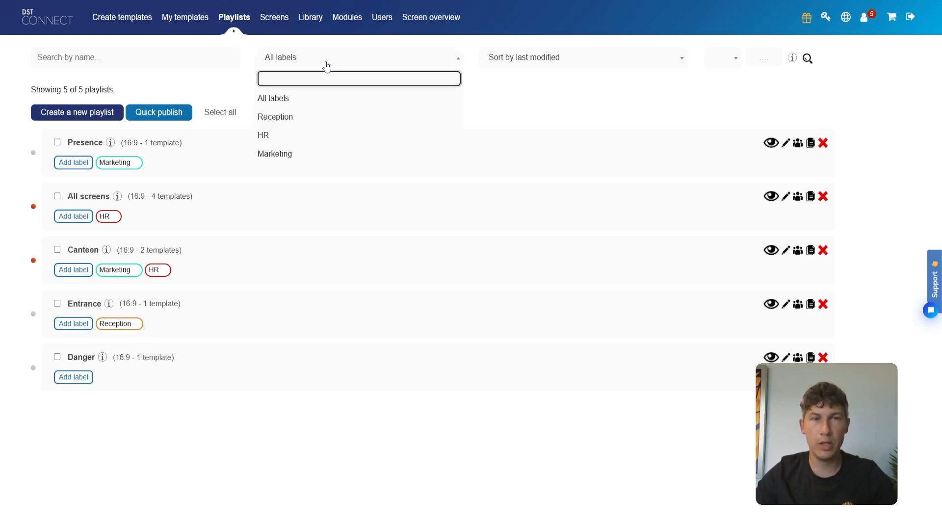
Add the Reception, Marketing and HR labels to the "Weerbericht afbeelding logo" template in My templates.
left_click(198, 27)
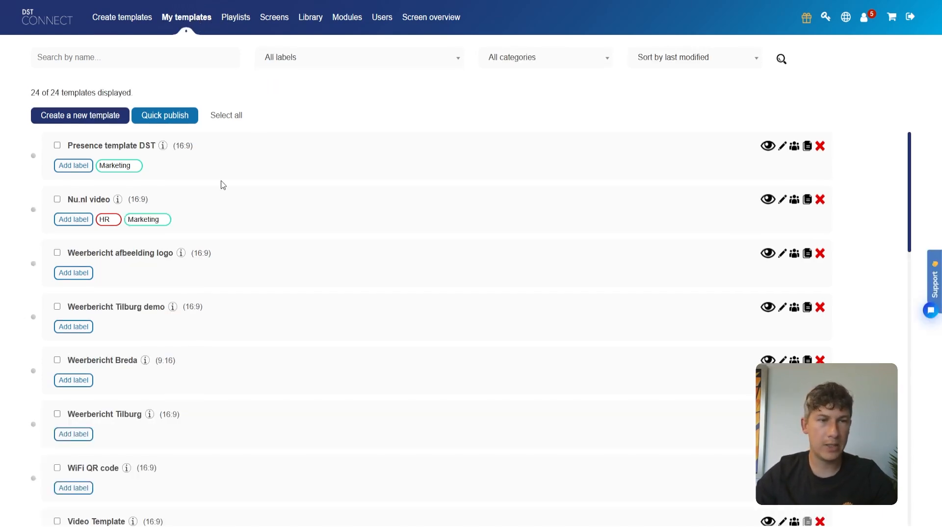
left_click(79, 271)
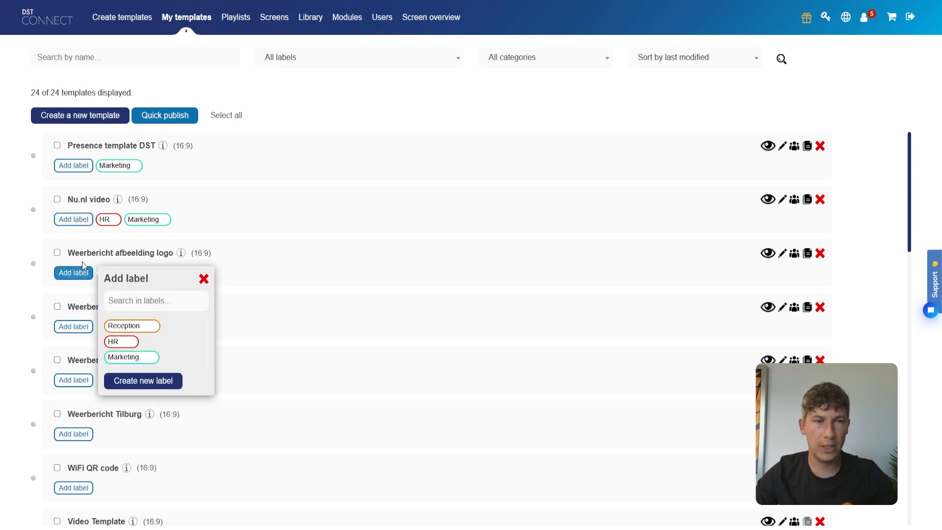
left_click(114, 325)
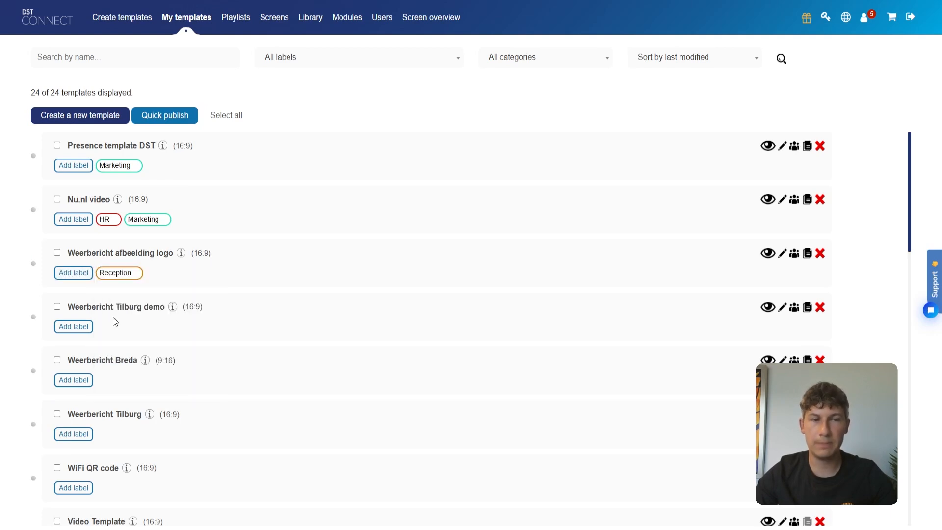
left_click(73, 279)
left_click(142, 358)
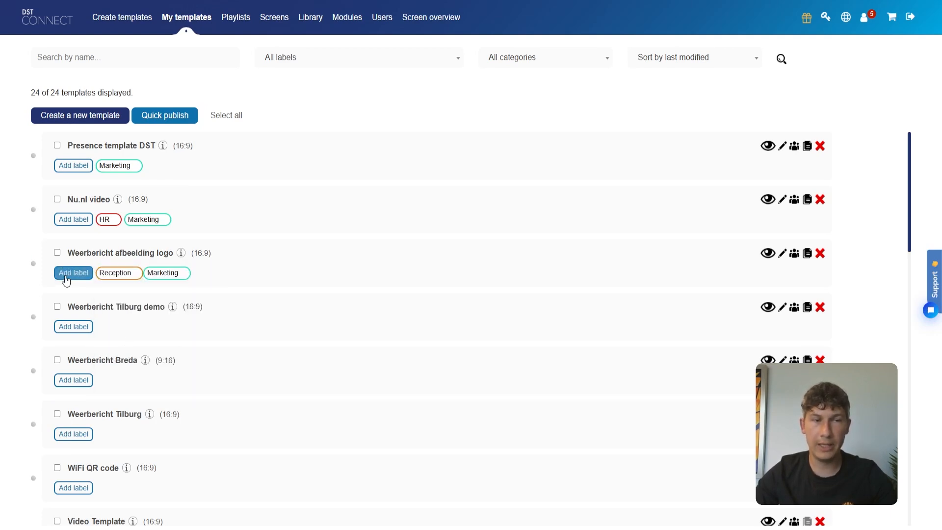
left_click(67, 281)
left_click(122, 341)
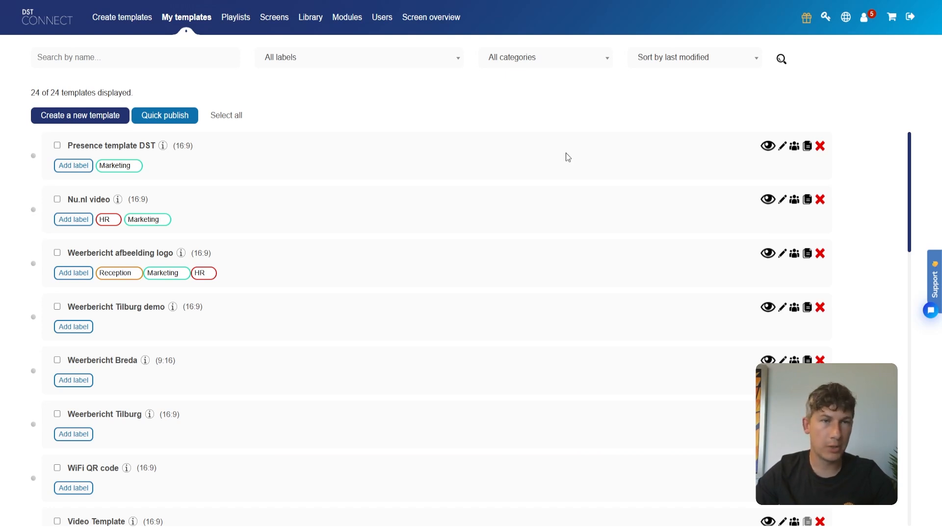
Open the list of subusers belonging to the own account.
mouse_move(865, 20)
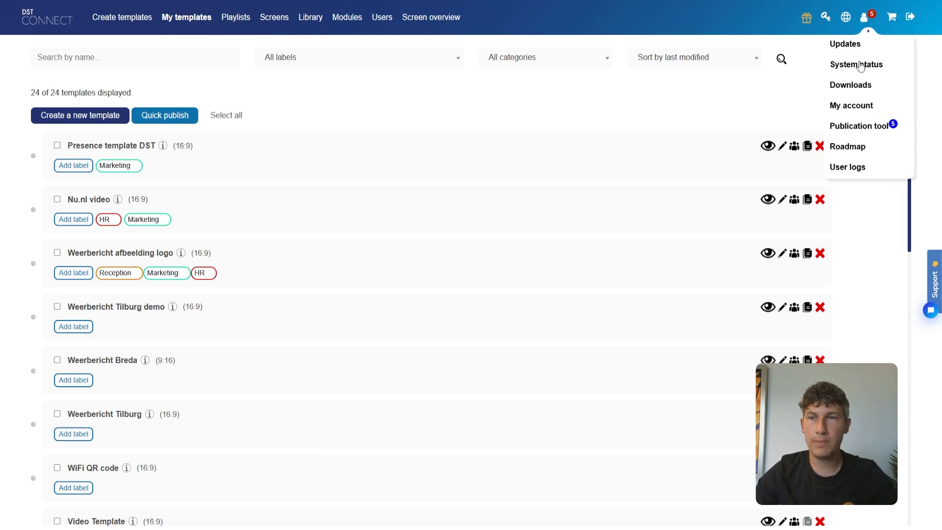
left_click(856, 107)
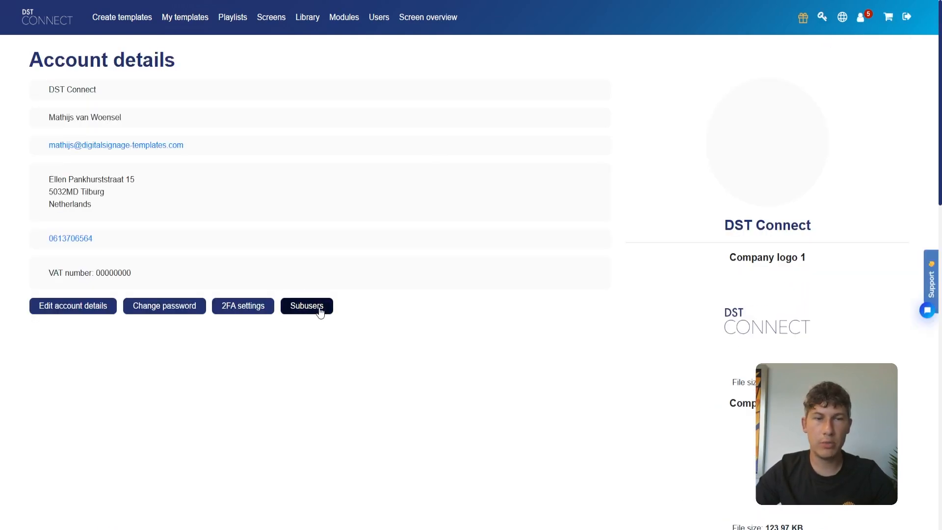
left_click(301, 311)
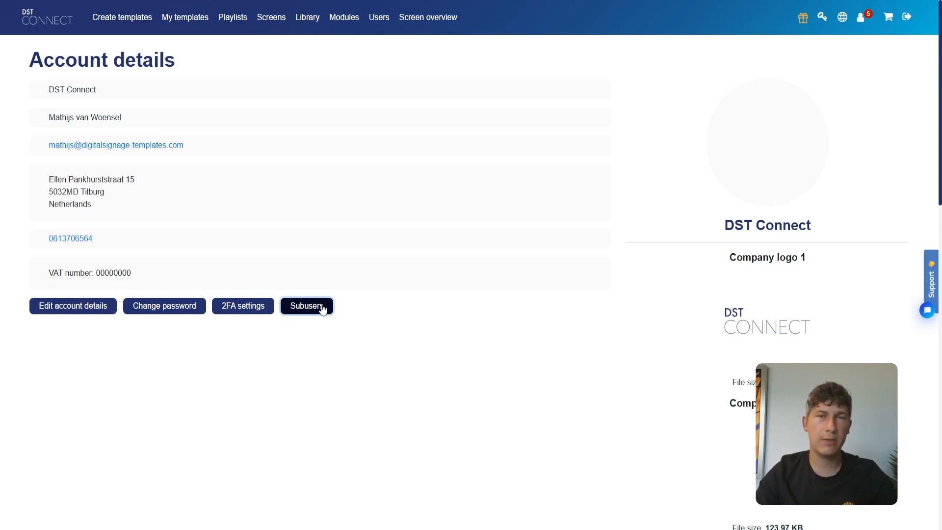
left_click(323, 307)
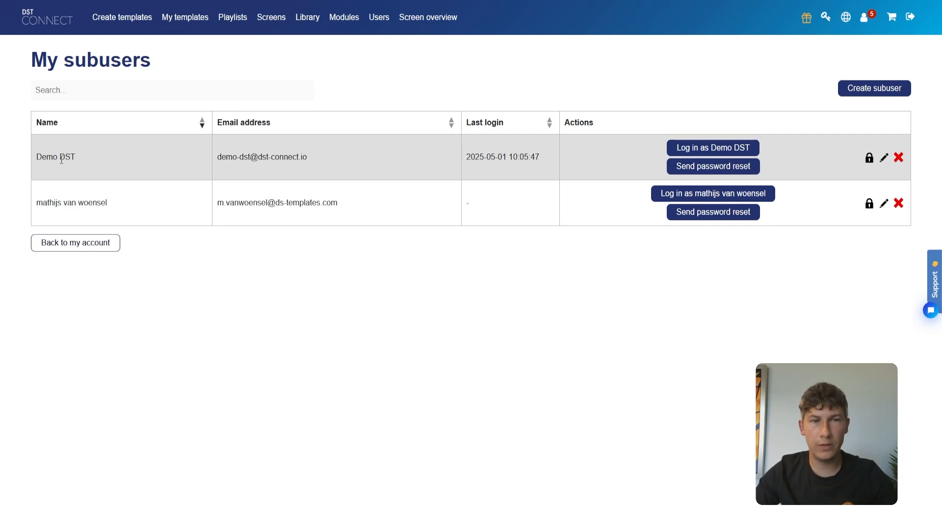
Review the per-label visibility settings in the Demo DST subuser's permissions, including the options for Reception, and close them.
left_click(871, 163)
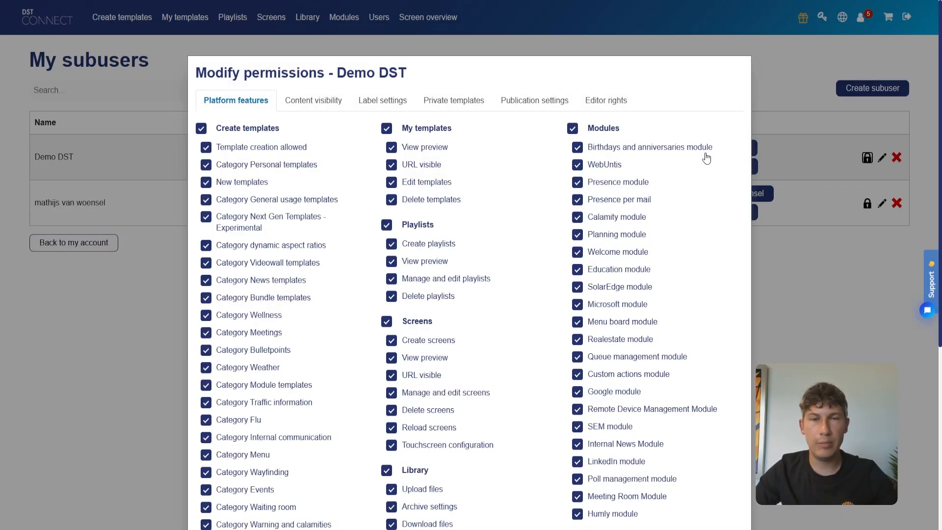
left_click(367, 101)
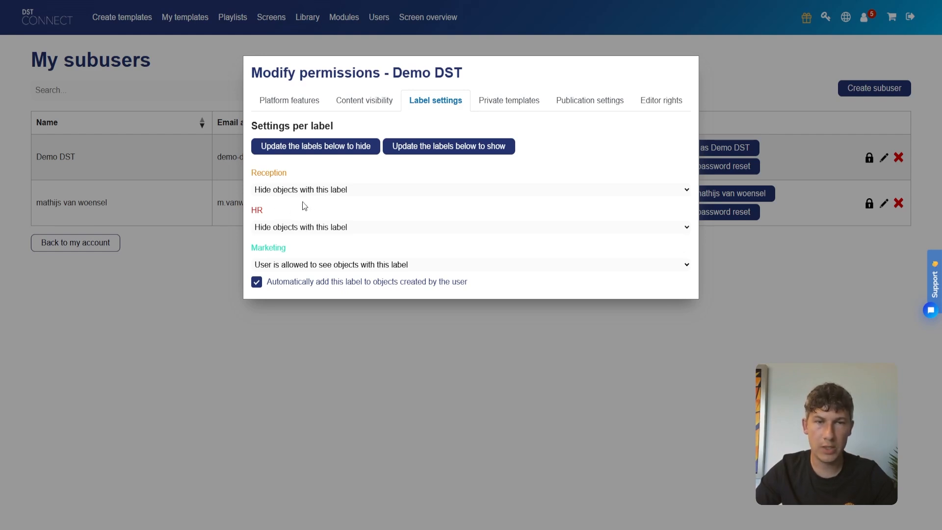
left_click(316, 172)
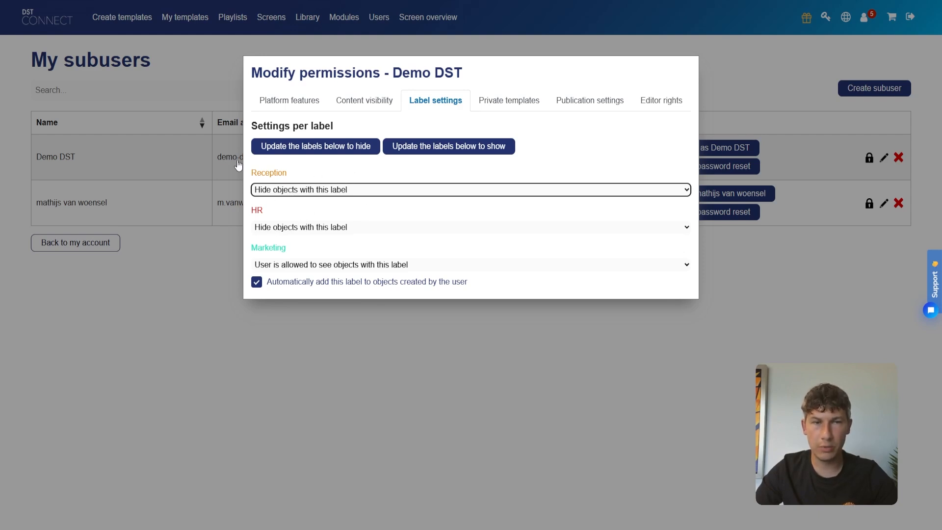
left_click(504, 376)
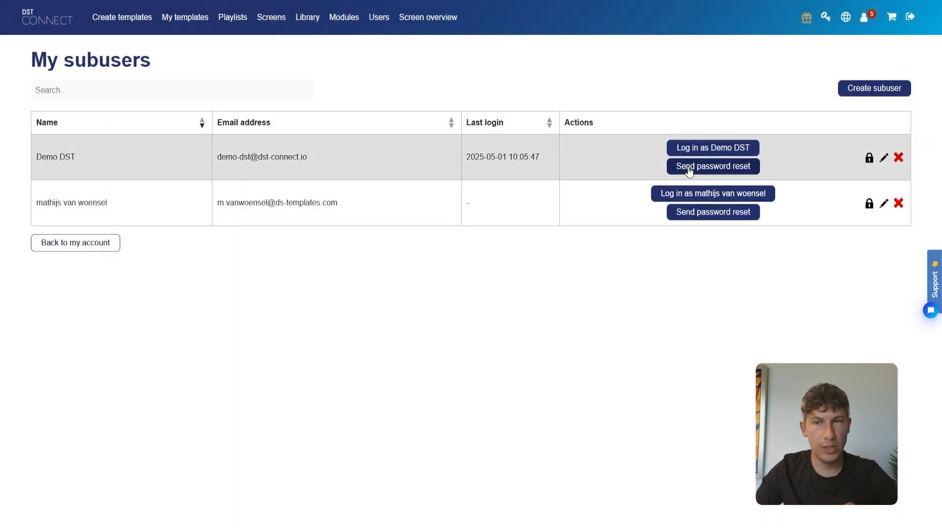
Log in as the Demo DST subuser and open the playlists available to that account.
left_click(700, 148)
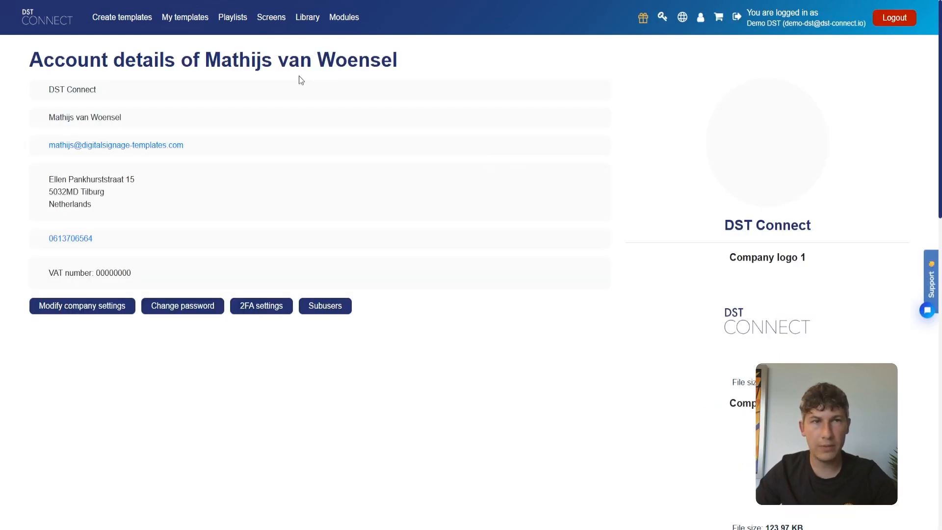
left_click(233, 18)
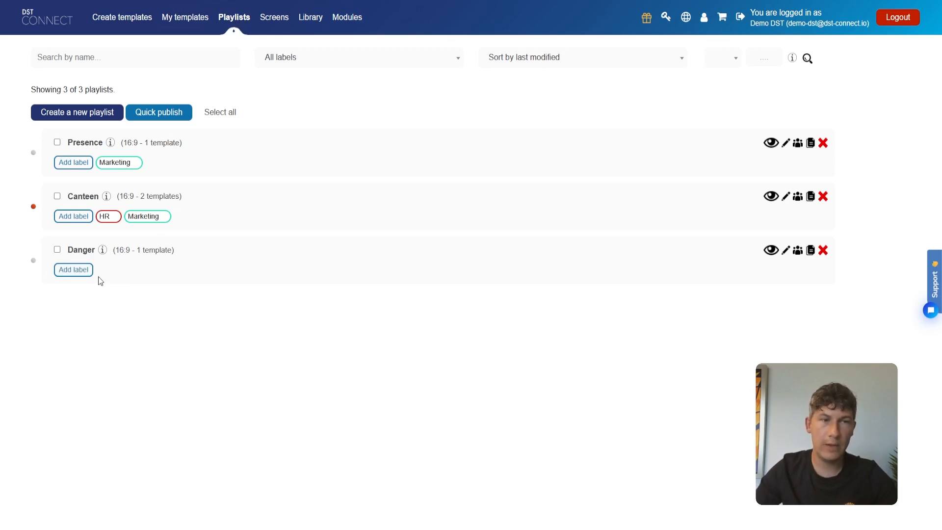
Check which labels this account can add to the Danger playlist and close the label selection without adding any.
left_click(81, 277)
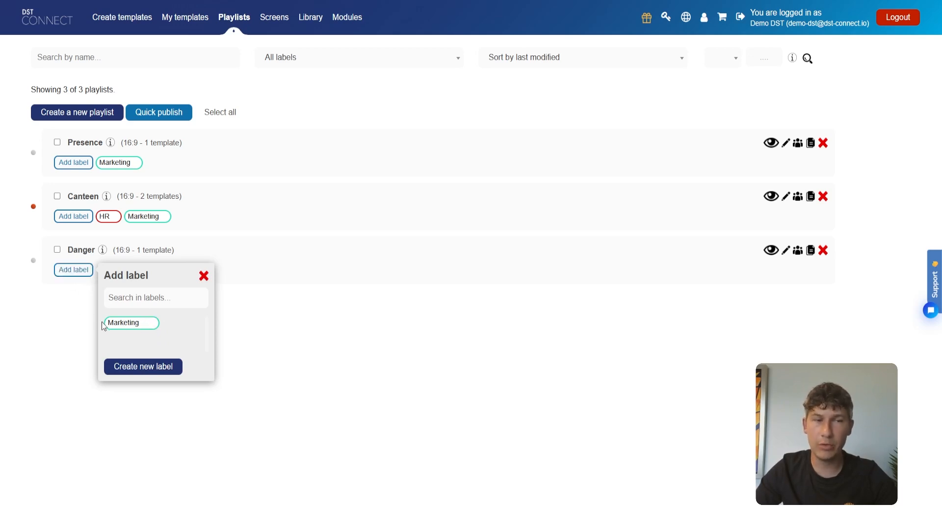
mouse_move(105, 326)
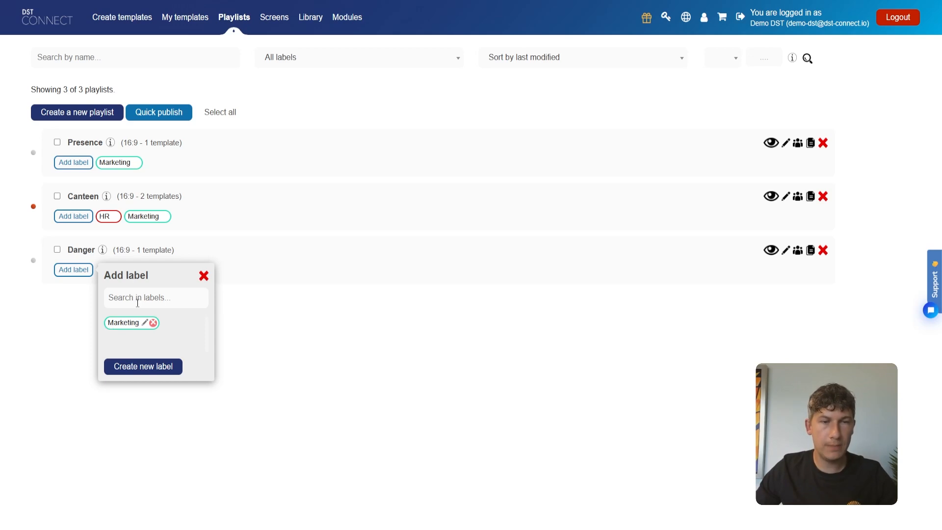
left_click(204, 277)
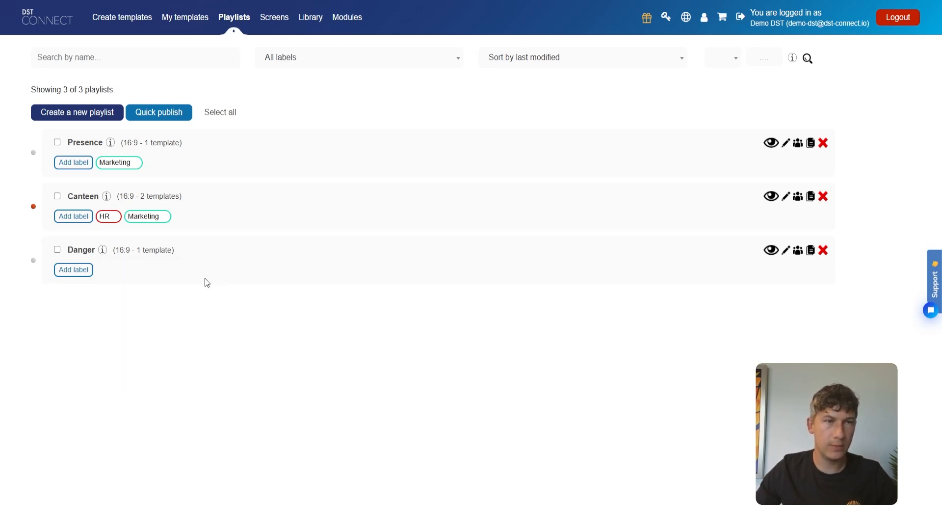
Create a new playlist named "Marketing" and return to the playlist overview.
left_click(102, 121)
left_click(123, 113)
type("Marketing")
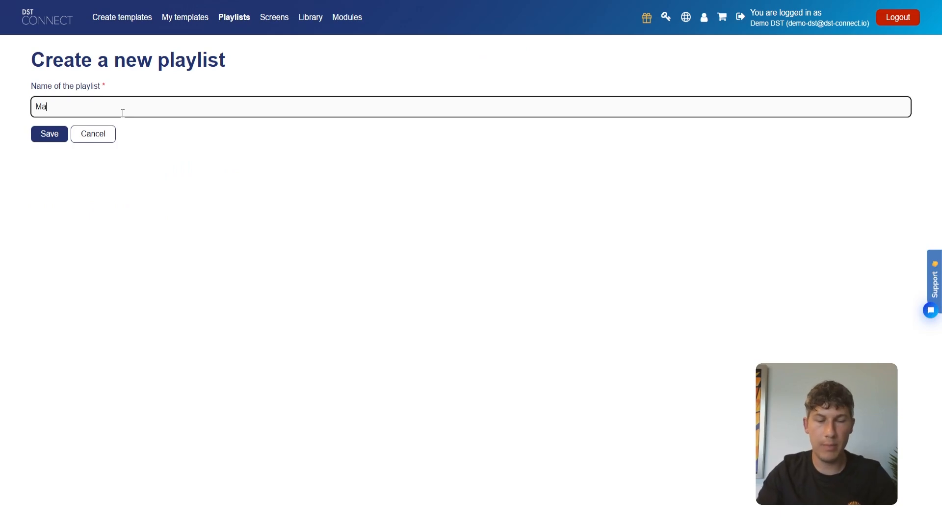
left_click(38, 134)
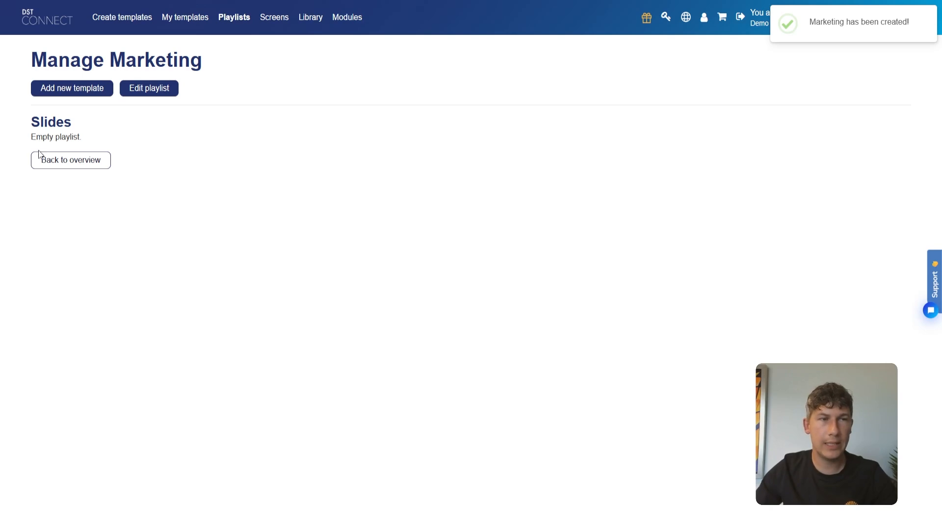
left_click(73, 167)
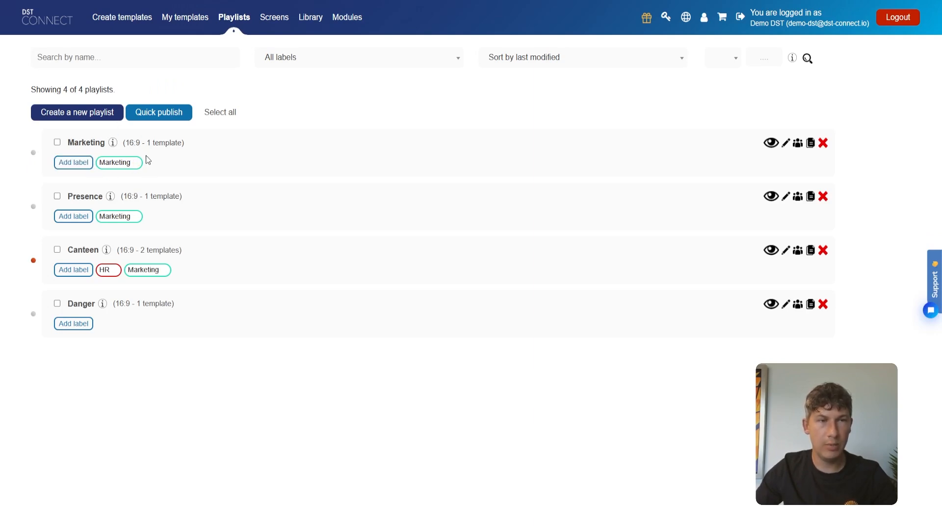
Open the label filter of the playlist overview to check which labels this account can filter by.
mouse_move(139, 169)
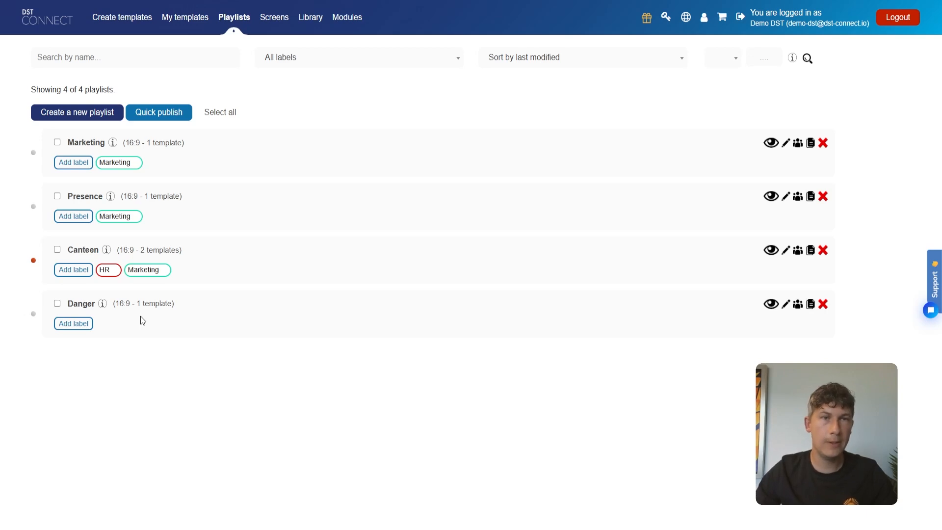
left_click(382, 60)
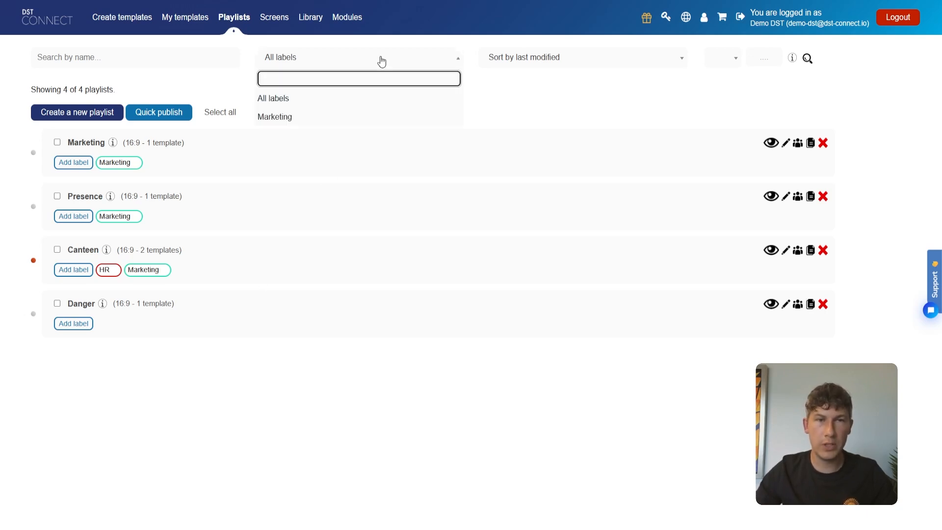